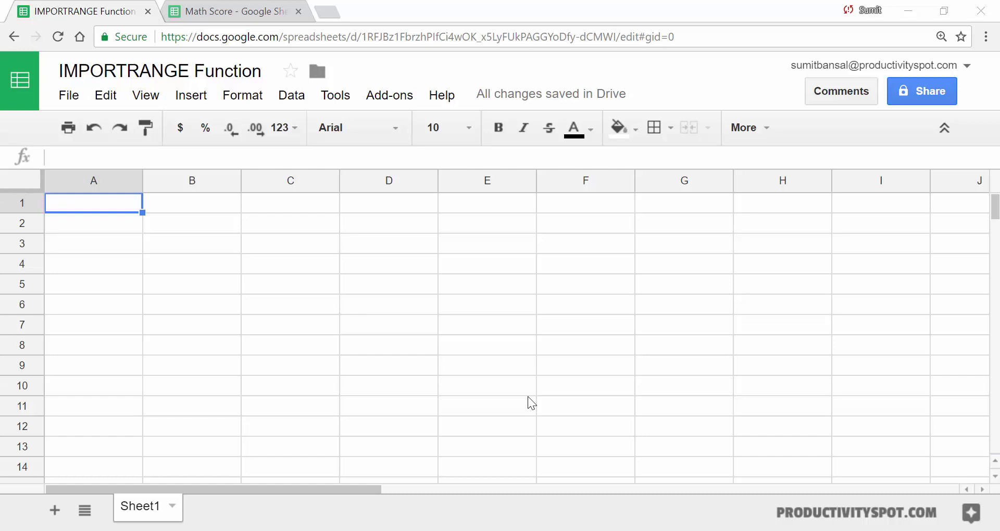
- Compare the Math Score source table with the IMPORTRANGE Function spreadsheet
left_click(213, 10)
left_click(104, 6)
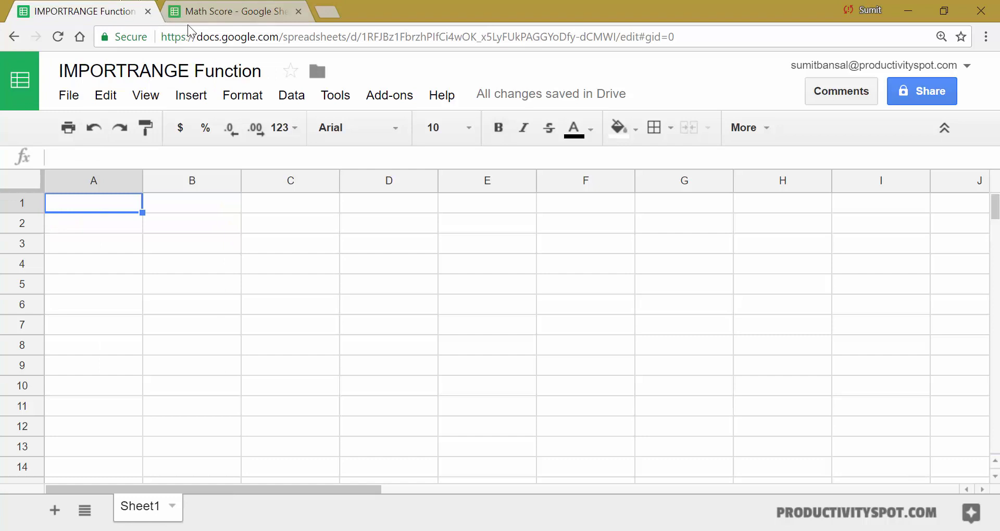
left_click(196, 7)
left_click(110, 8)
- Start a formula in A1, recheck the Math Score data, then cancel the half-started formula
type("=")
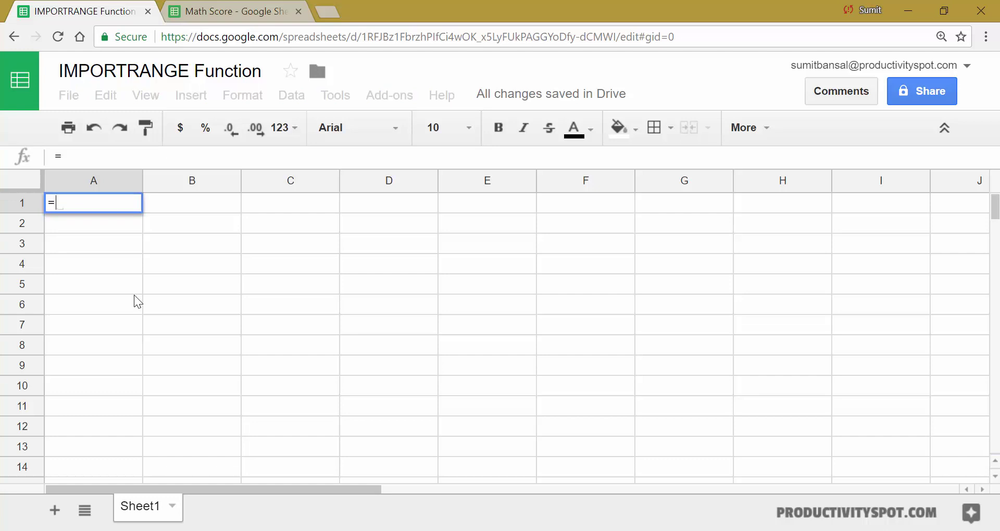
left_click(223, 6)
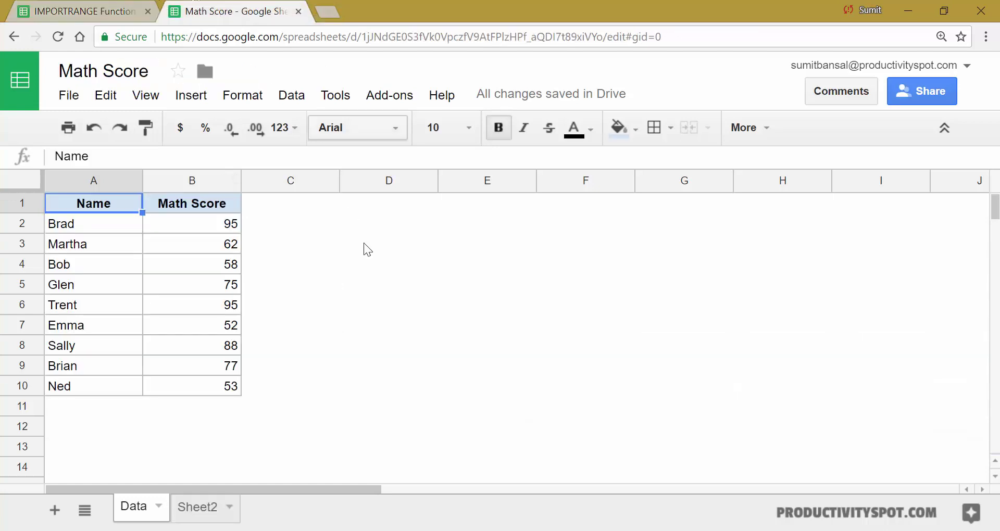
left_click(365, 264)
left_click(75, 12)
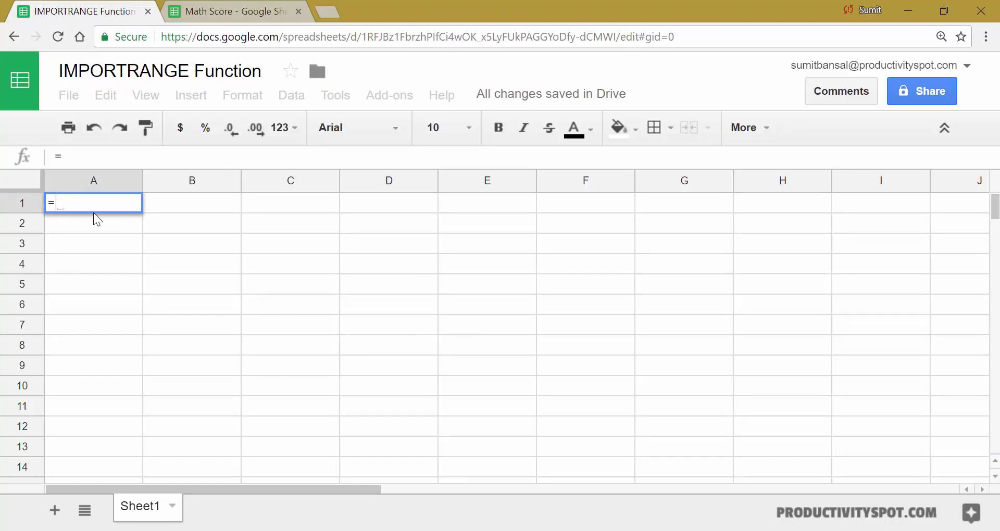
key("Escape")
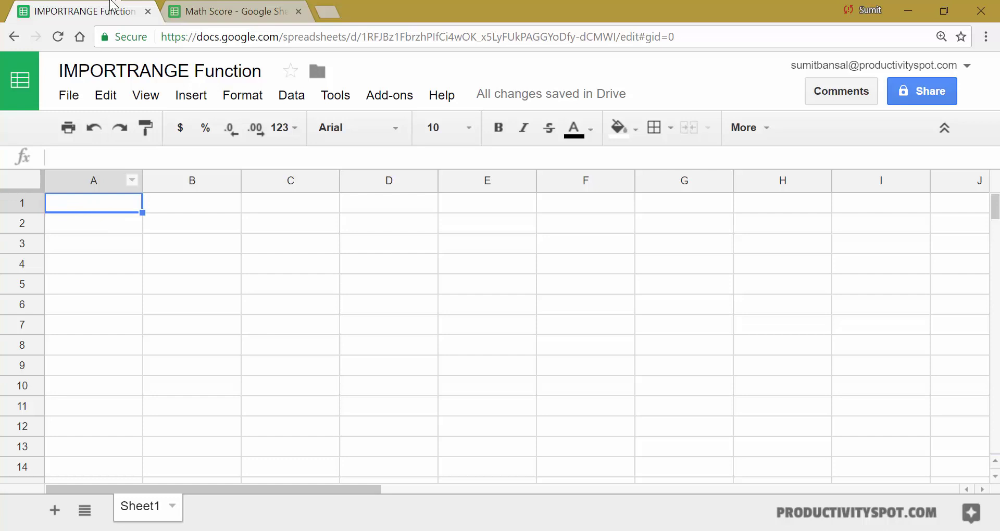
left_click(237, 8)
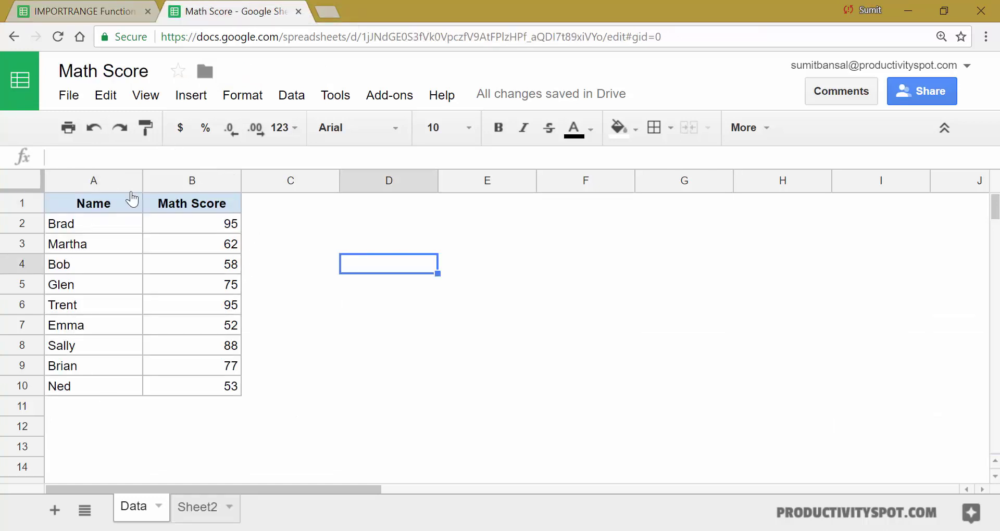
left_click(83, 8)
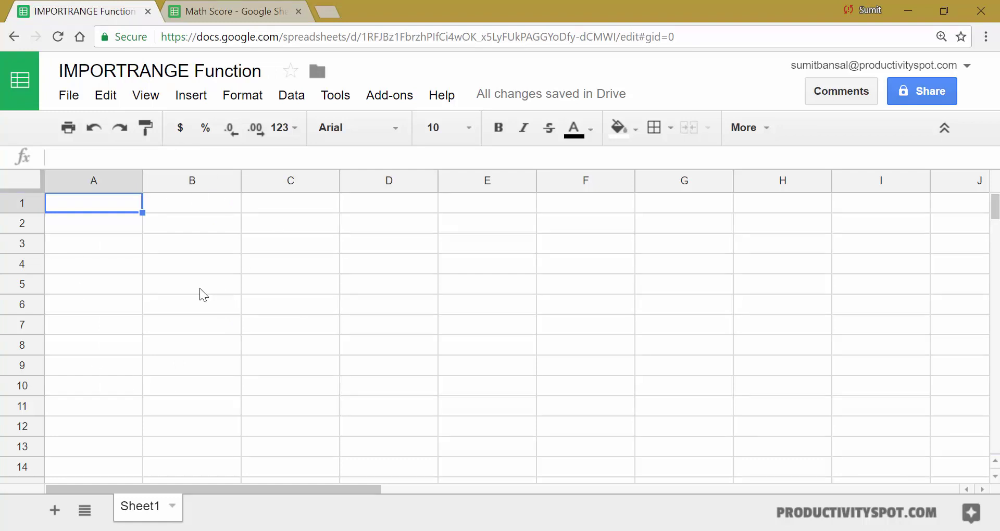
- Insert IMPORTRANGE into A1 via autocomplete and select the Math Score spreadsheet ID in its web address
type("=import")
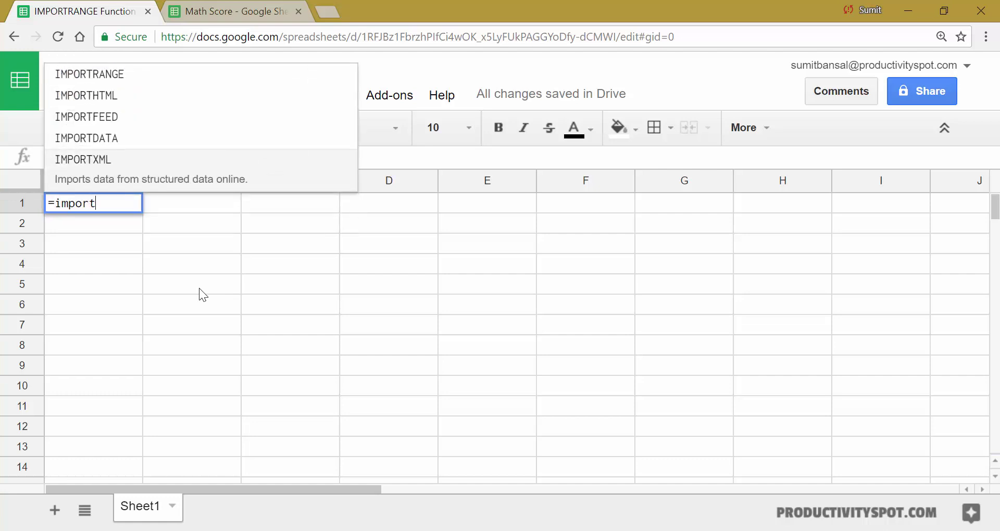
left_click(125, 74)
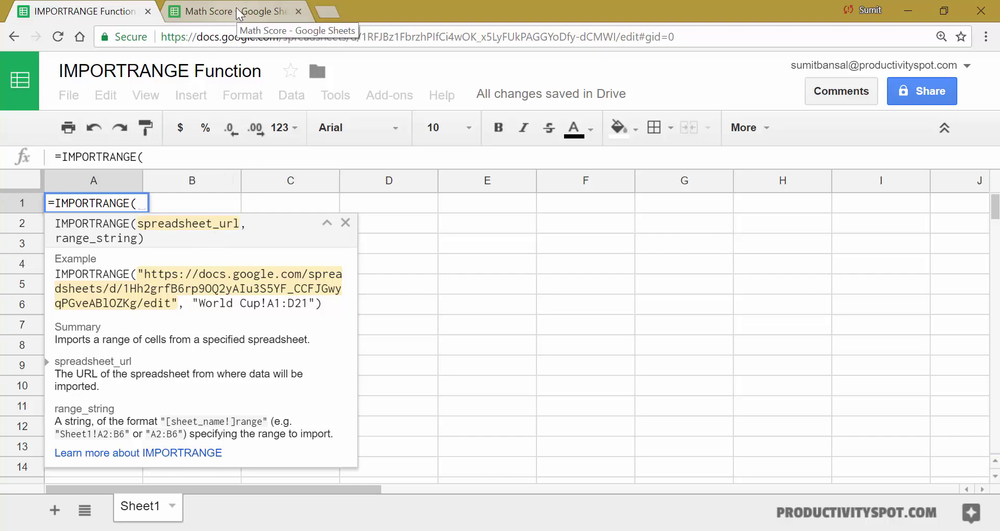
left_click(236, 8)
left_click_drag(161, 36, 666, 37)
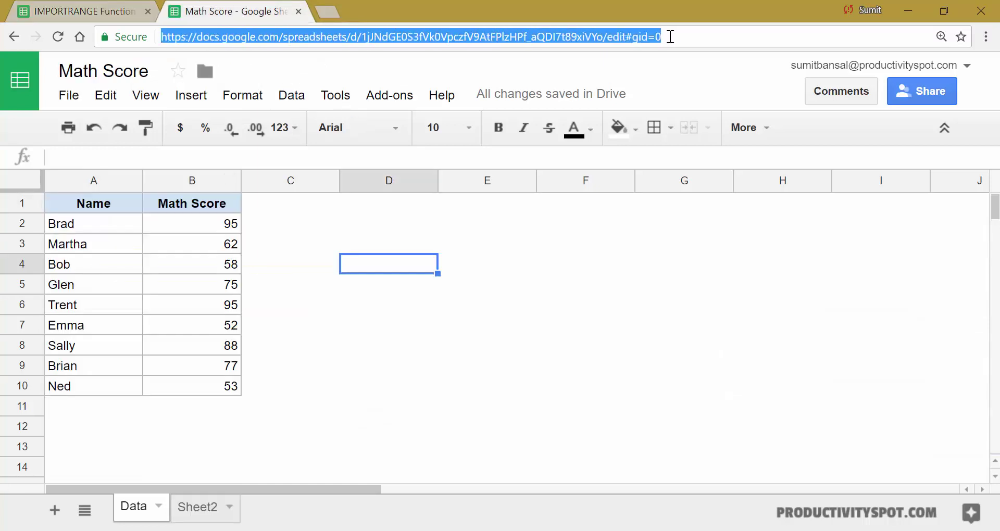
left_click(488, 30)
left_click_drag(363, 38, 604, 37)
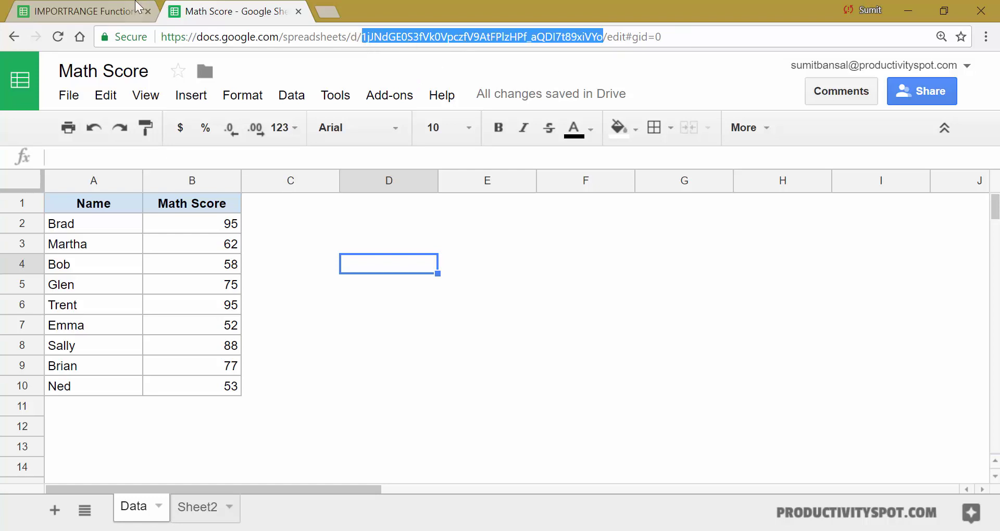
- Add the opening quote to =IMPORTRANGE( in A1 and bring up copy options on the spreadsheet ID
left_click(104, 11)
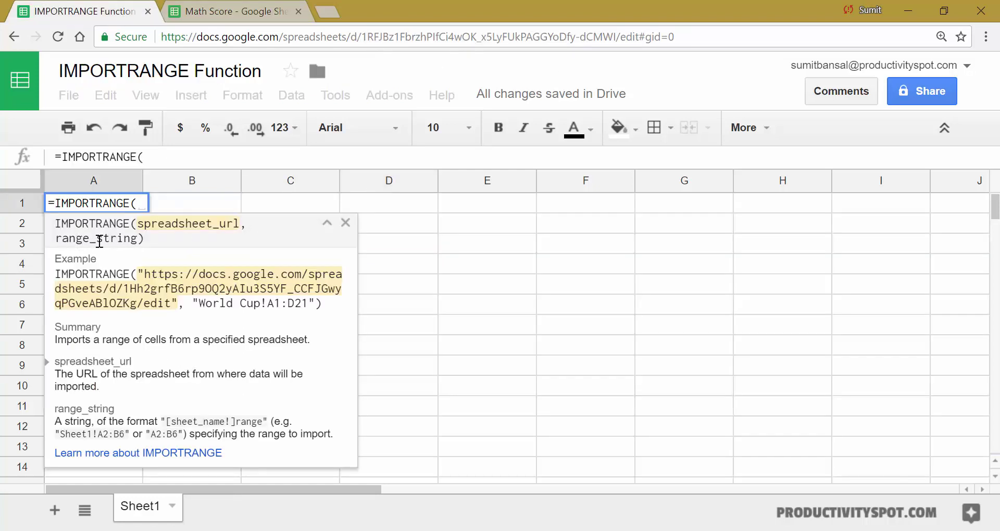
left_click(218, 11)
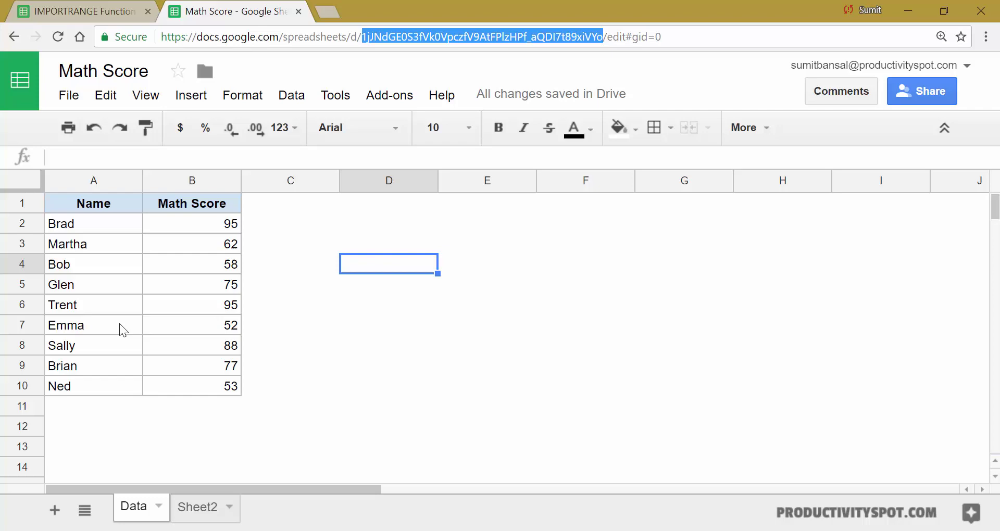
left_click(104, 11)
left_click(240, 11)
left_click(60, 8)
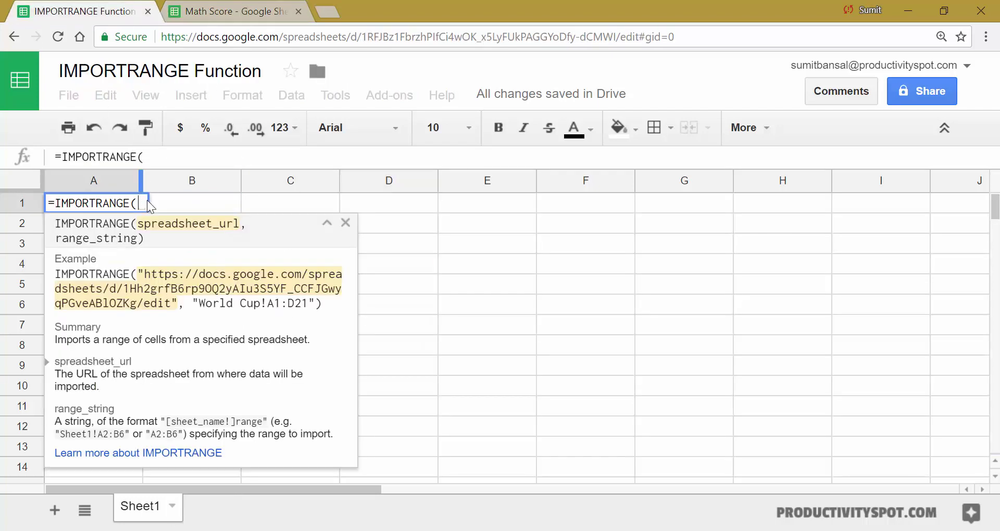
type("\"")
left_click(239, 11)
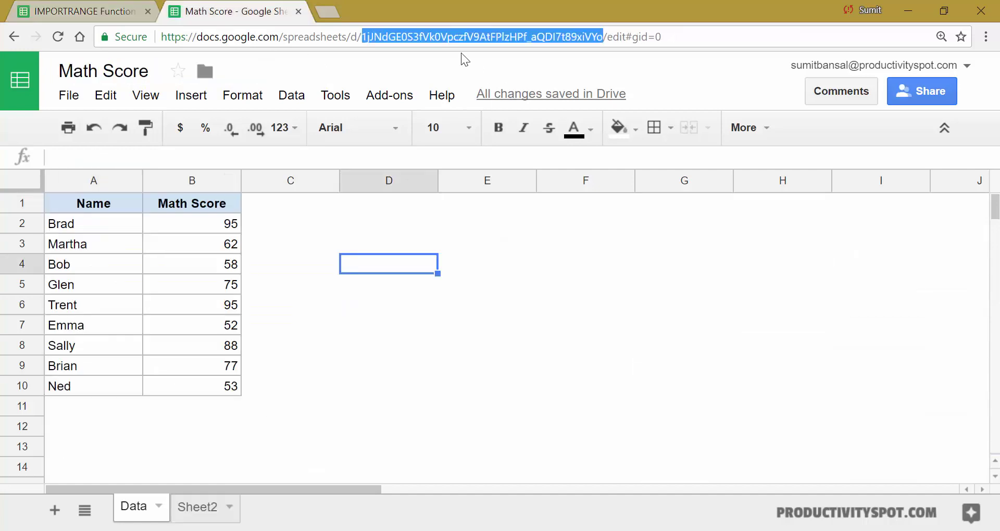
right_click(444, 35)
- Copy the Math Score spreadsheet ID and paste it into the IMPORTRANGE formula in A1
left_click(472, 93)
left_click(78, 11)
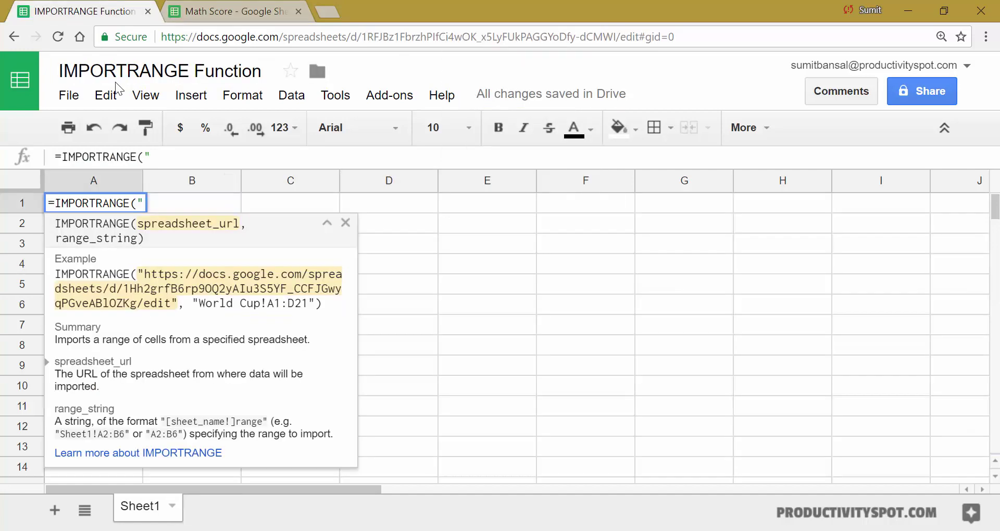
left_click(169, 158)
key("ctrl+v")
type("\"")
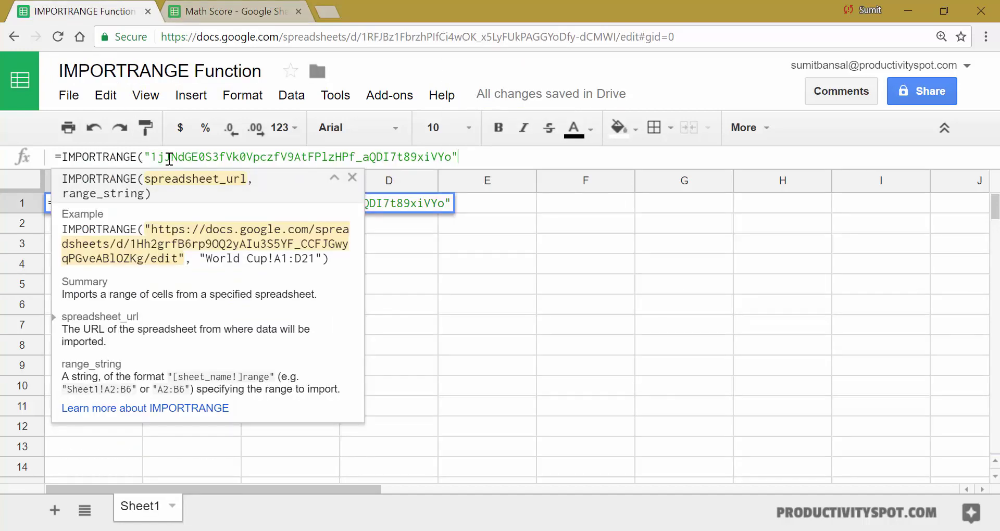
type(",")
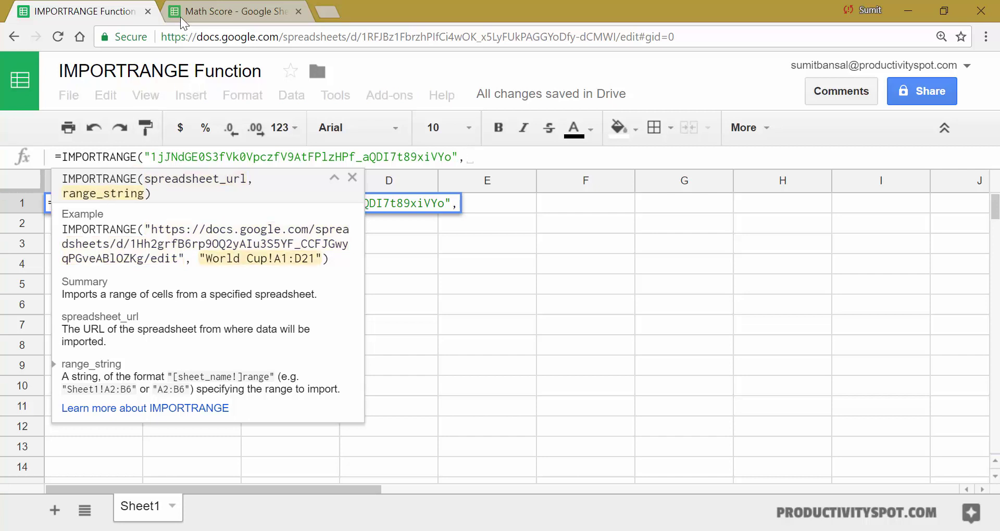
- Add the range "Data!A1:B10", close the parenthesis and commit the formula
left_click(201, 11)
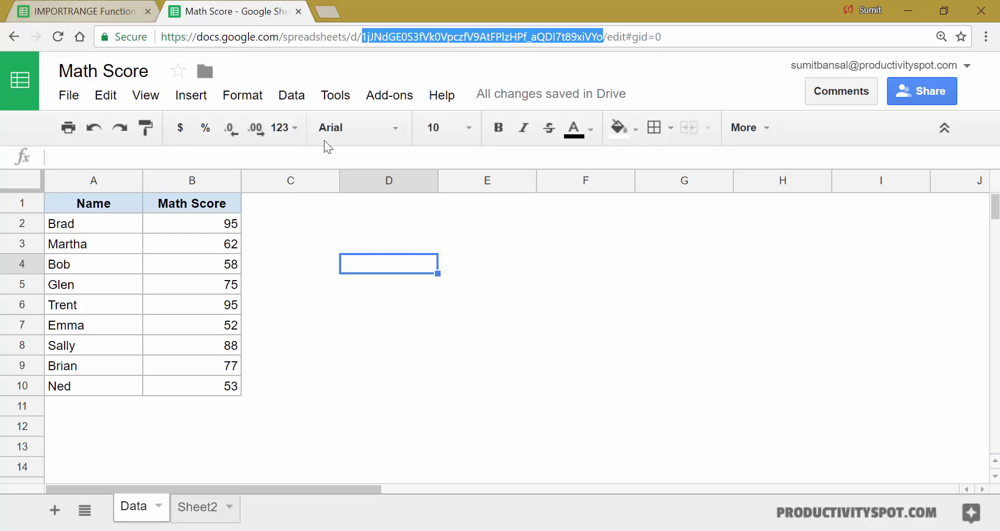
left_click(84, 10)
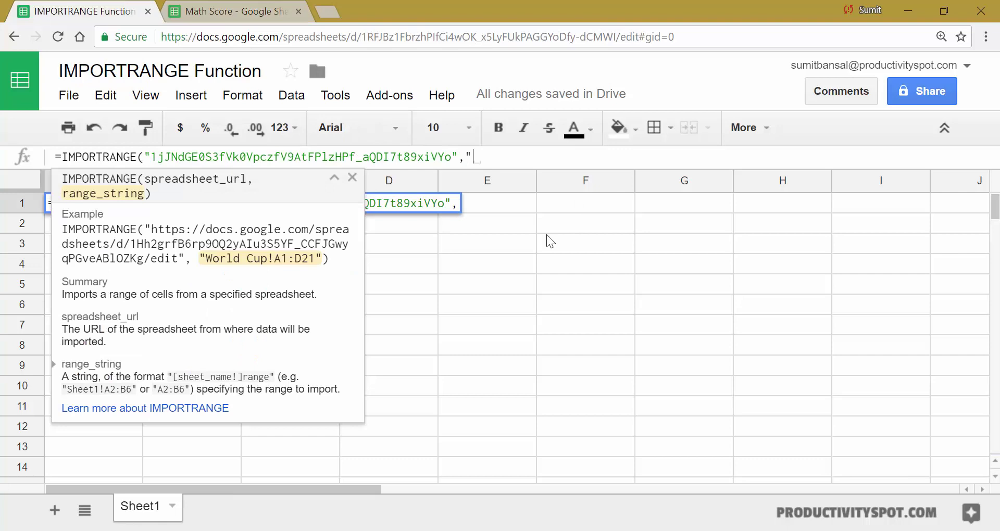
type("\",\"Data")
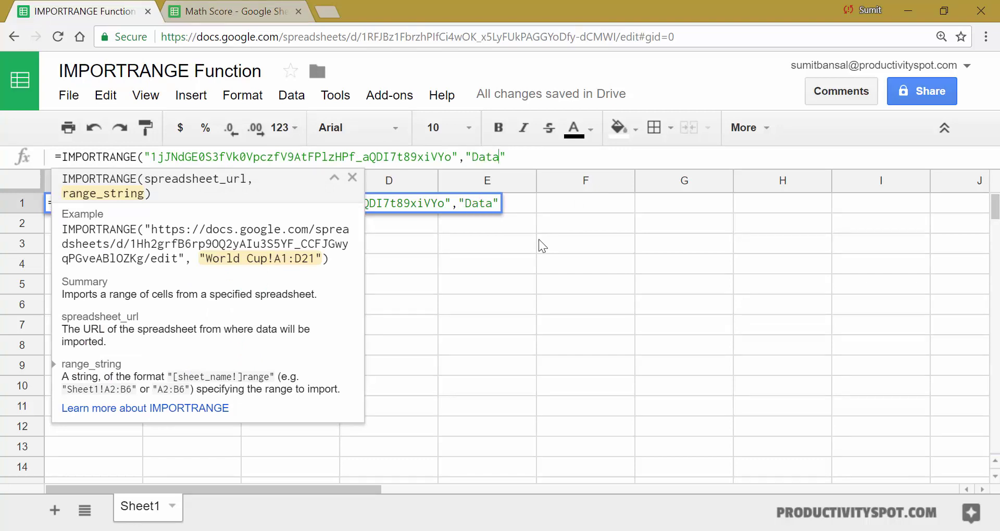
type("!")
type("A1:")
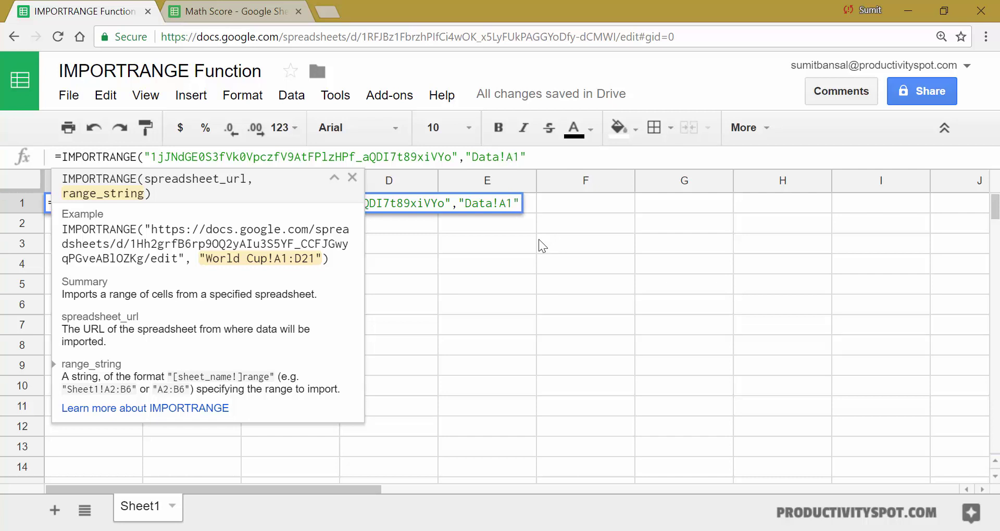
type("B10")
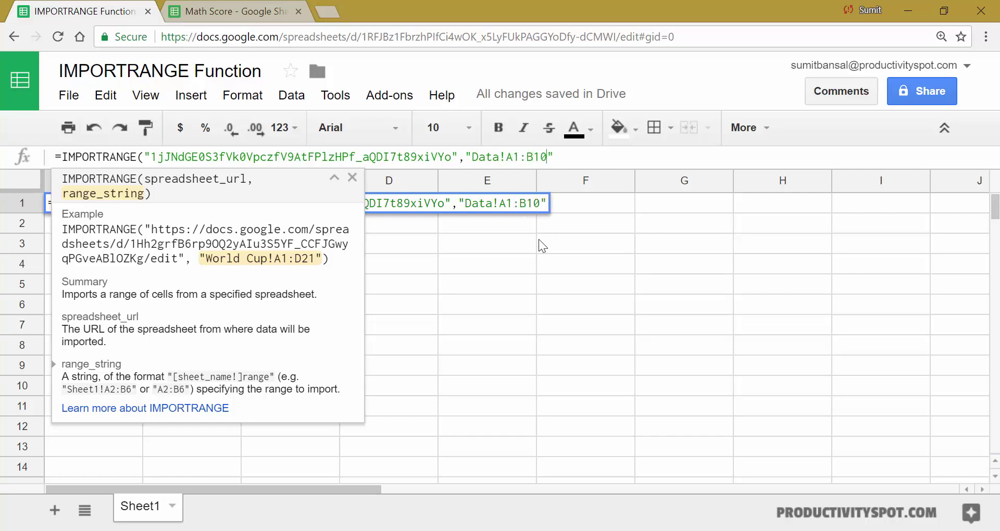
left_click(224, 12)
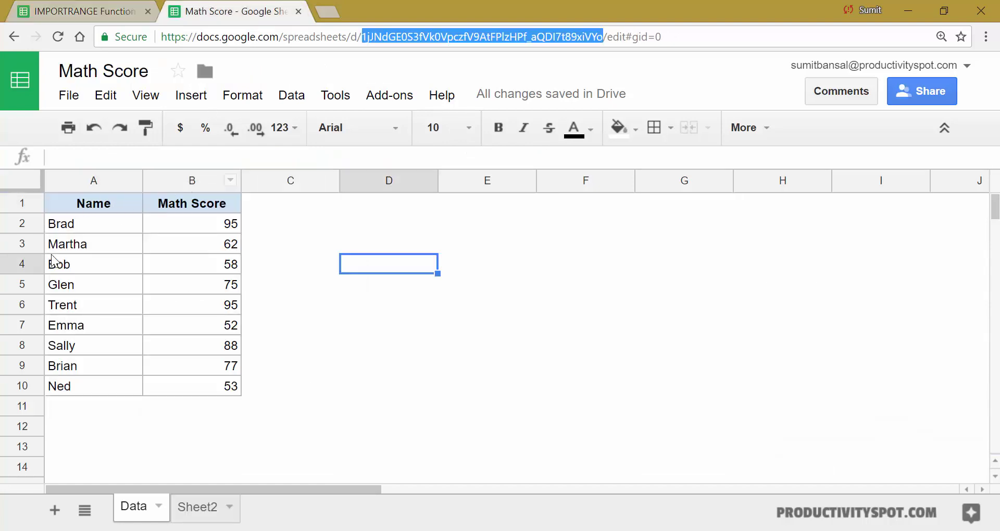
key("ctrl+shift+Tab")
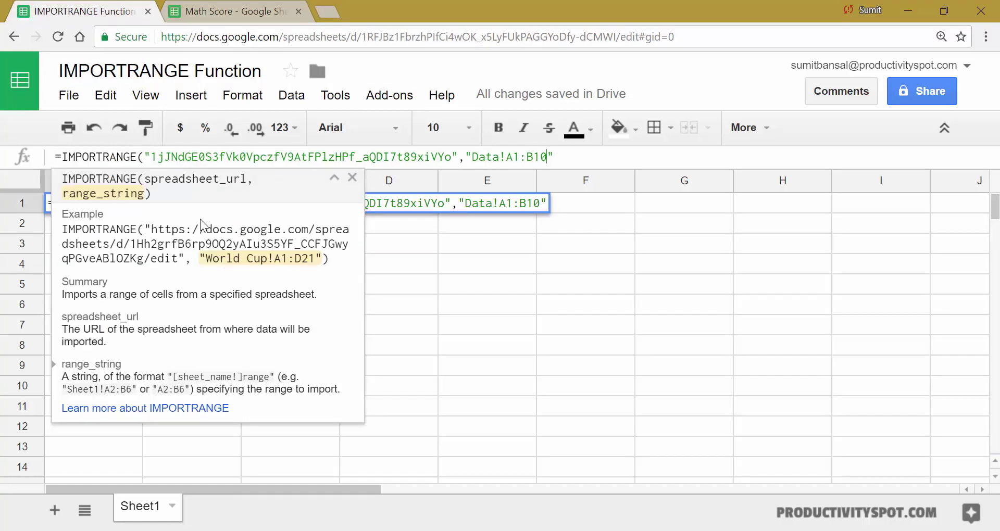
left_click(563, 156)
type(")")
key("Return")
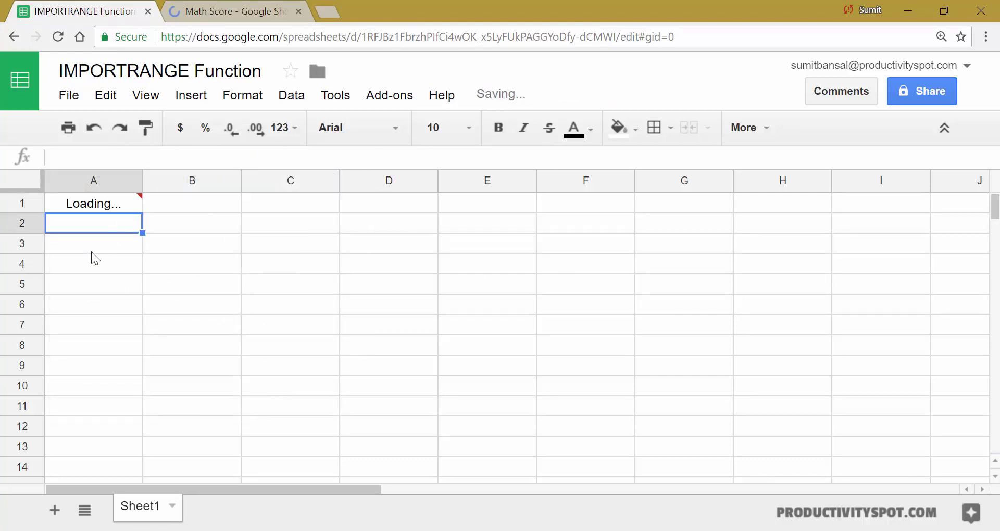
- Allow access to the Math Score spreadsheet so A1:B10 fills with the Name and Math Score table
mouse_move(94, 209)
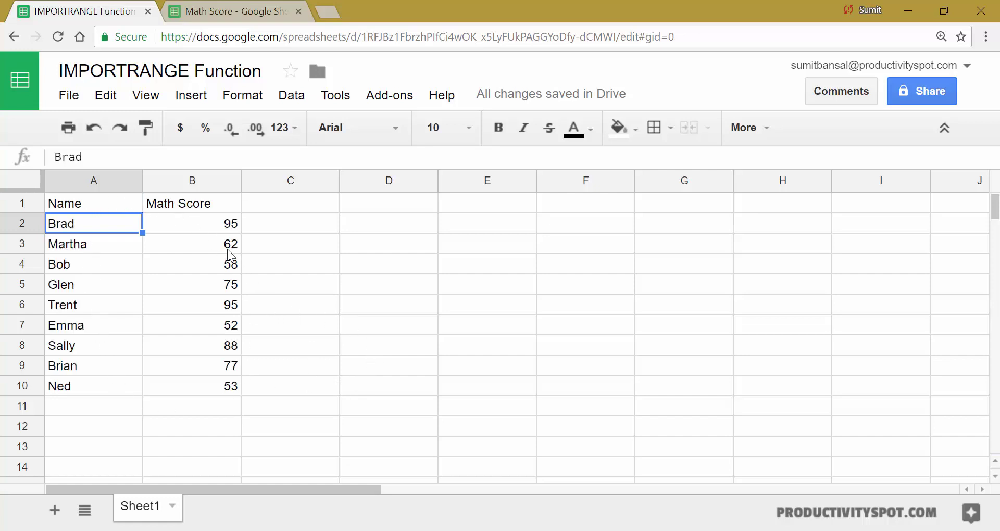
left_click(224, 12)
left_click(55, 9)
- Select A1:B10 on the Math Score Data sheet and save it as the named range MathScore
left_click(218, 11)
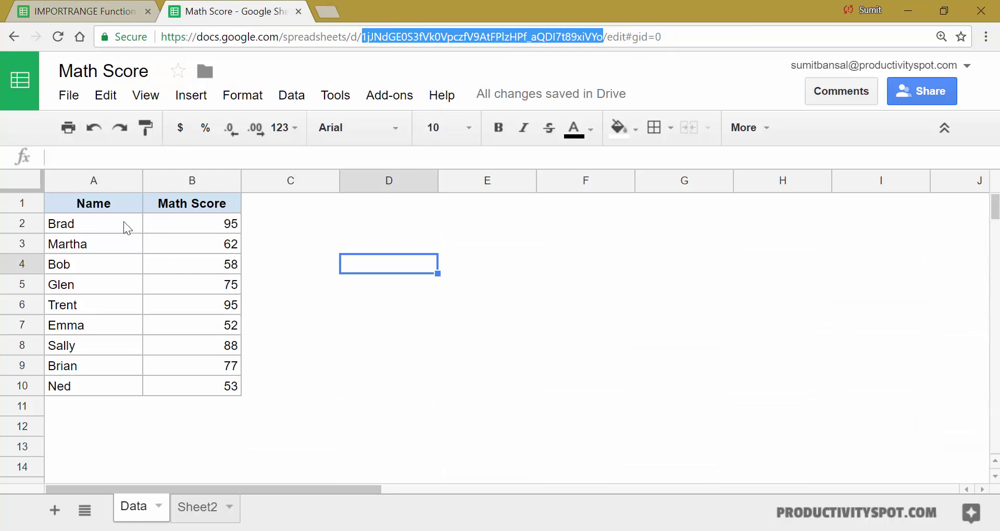
left_click_drag(125, 205, 186, 380)
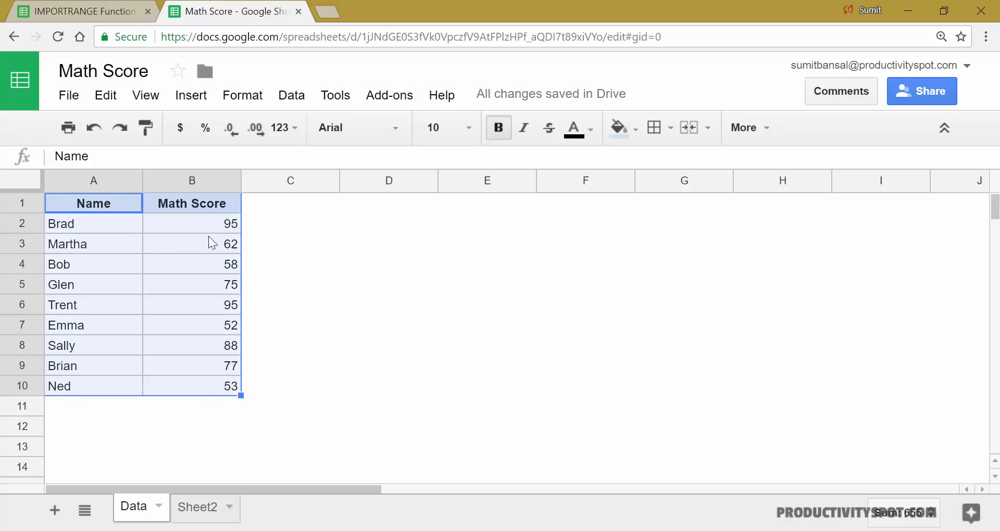
left_click(291, 96)
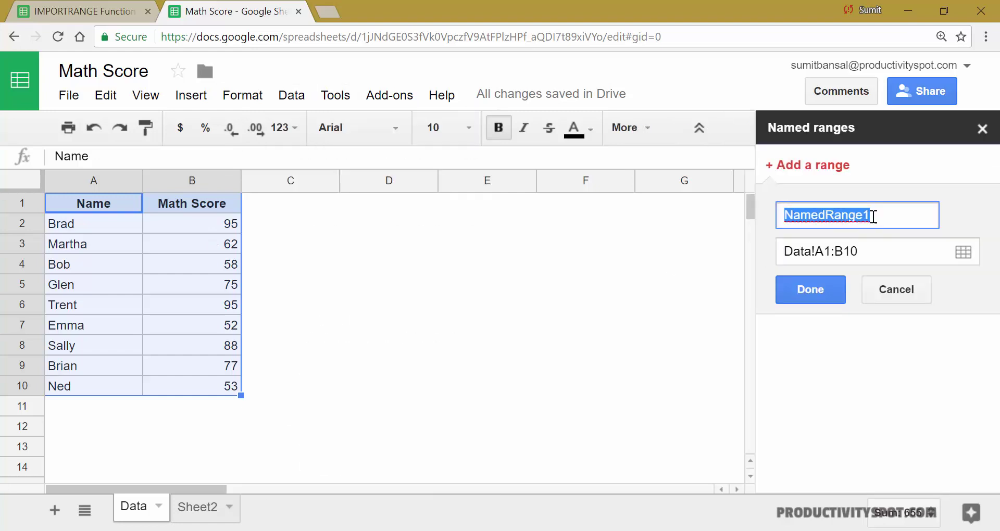
type("Math")
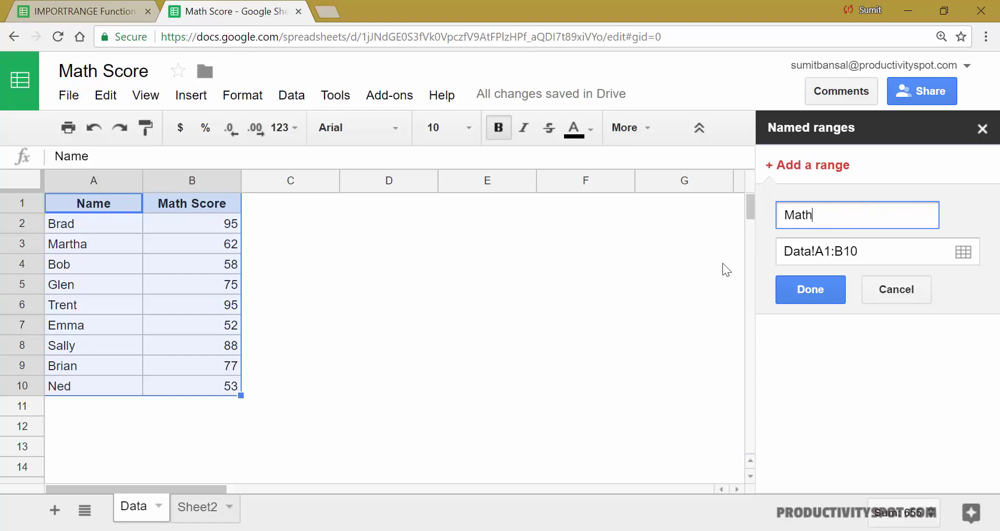
type("Score")
left_click(795, 295)
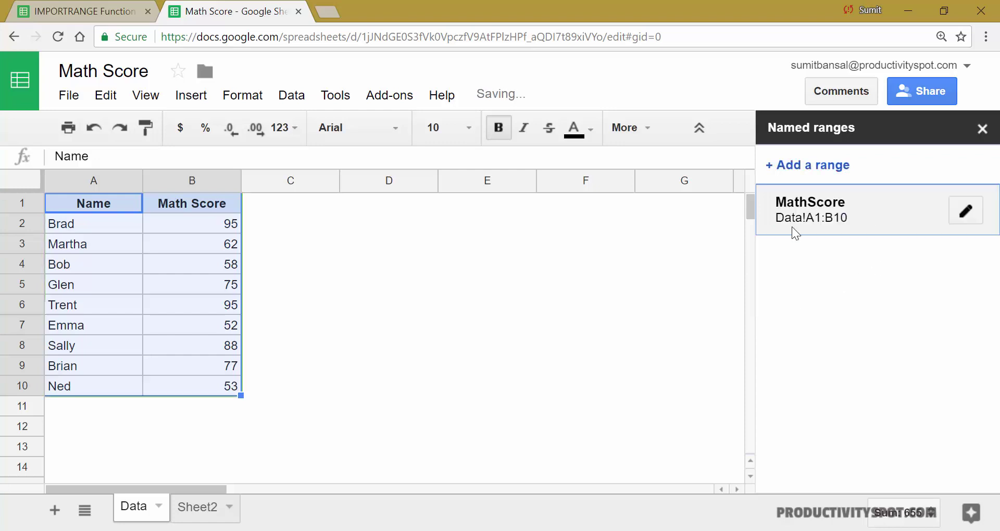
- Replace the A1:B10 reference in A1's IMPORTRANGE formula with MathScore and commit it
left_click(110, 15)
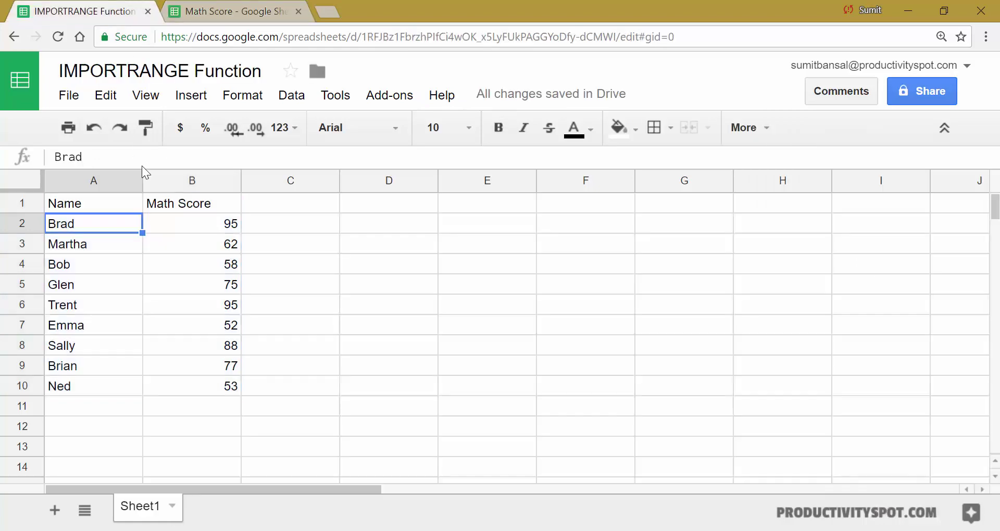
left_click(120, 203)
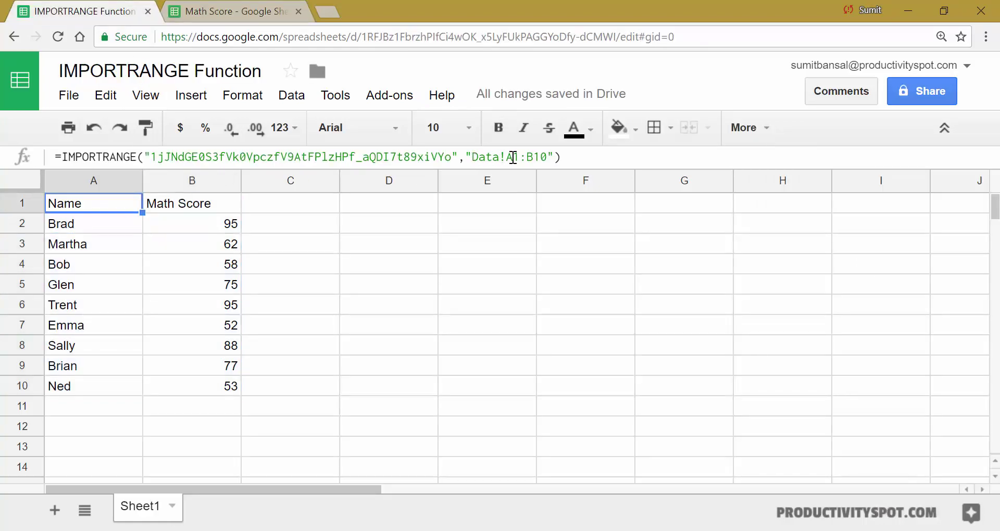
left_click_drag(506, 157, 547, 156)
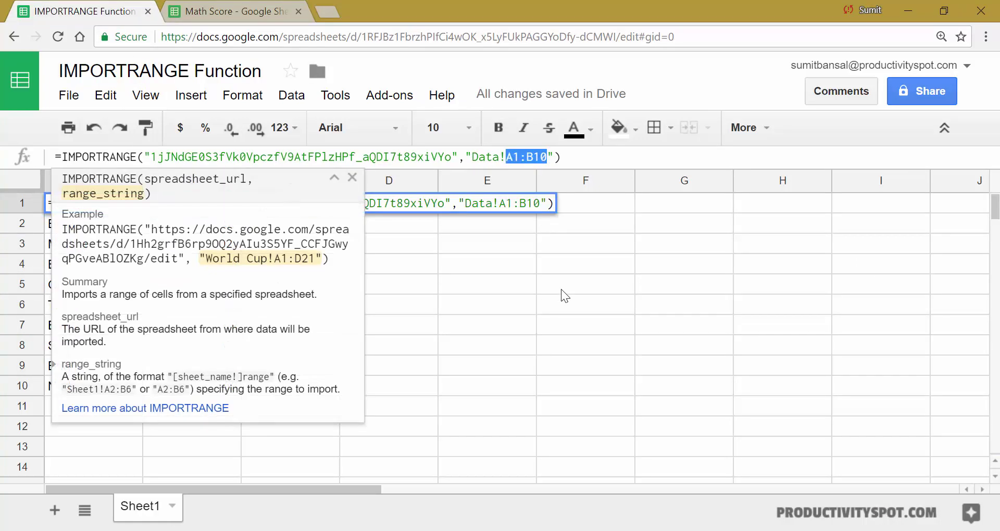
type("MathScore")
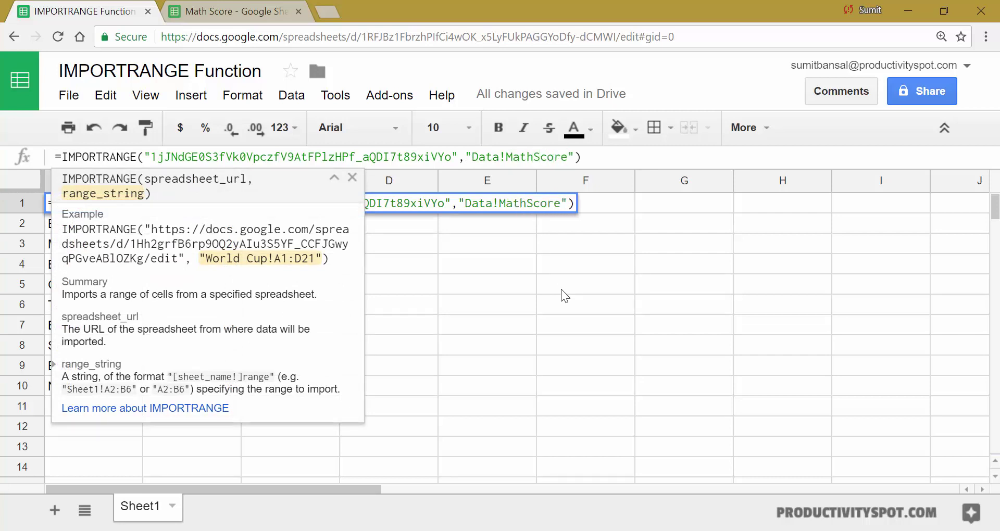
key("Return")
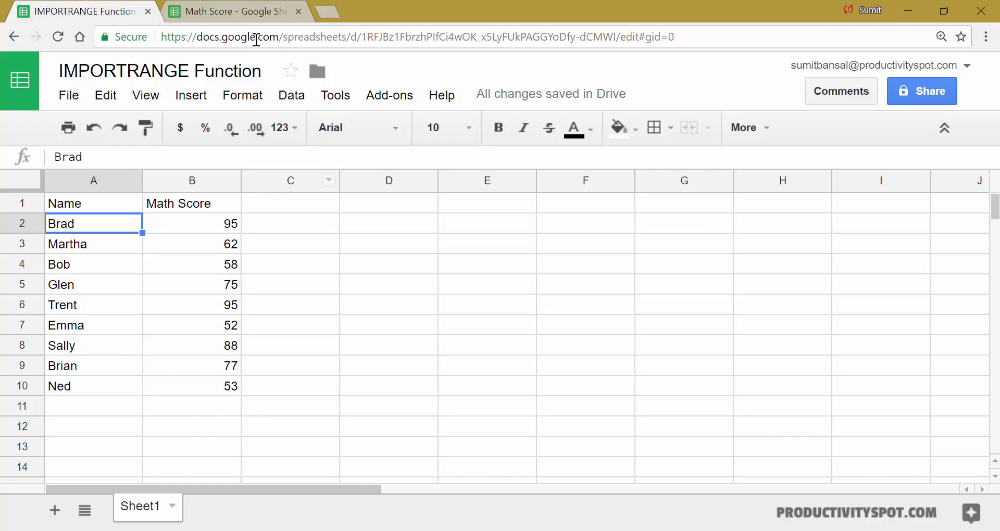
- Change Sally's score in B8 of the Math Score sheet to 58 and verify the imported table updates
left_click(237, 11)
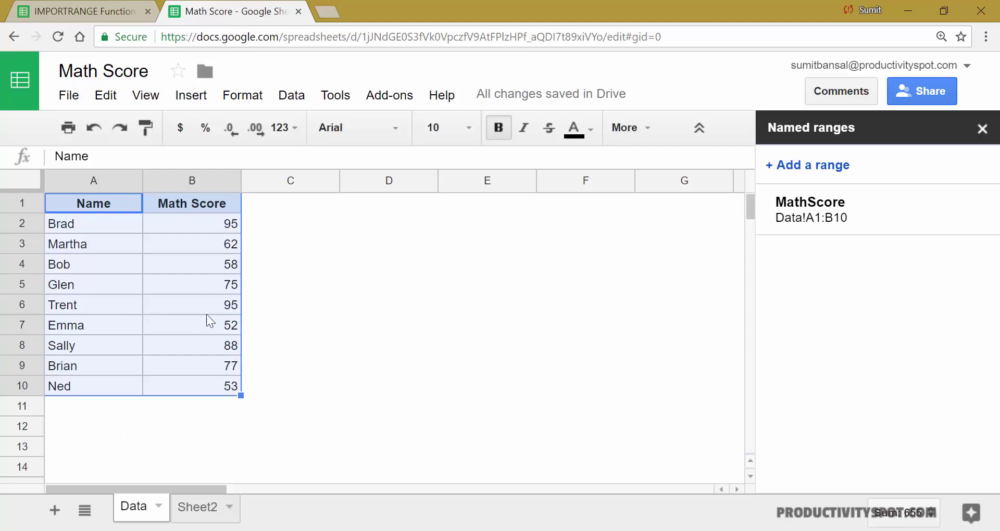
left_click(208, 345)
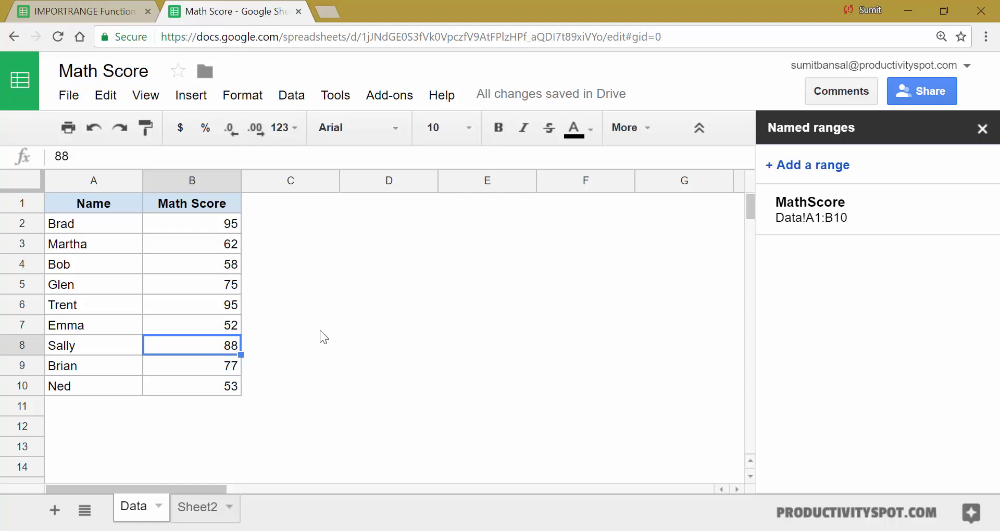
type("58")
key("Return")
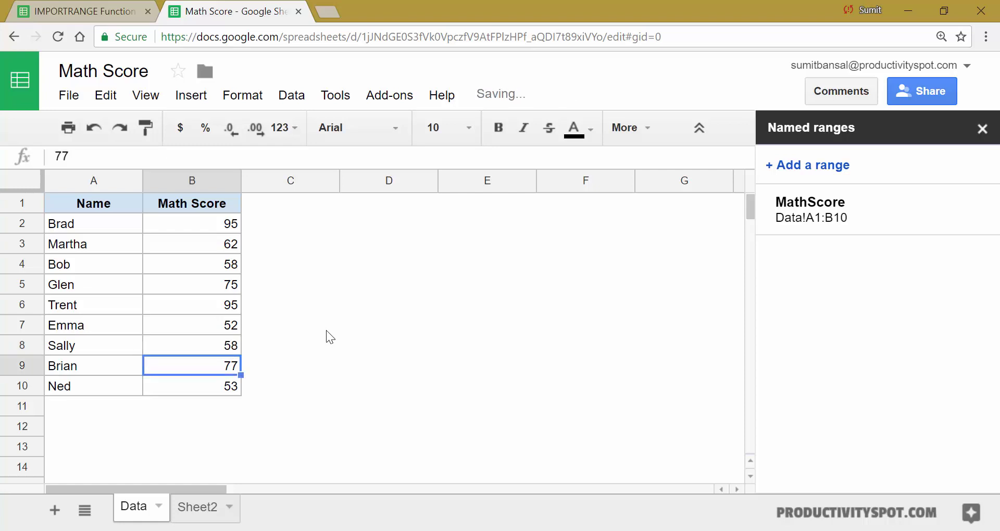
left_click(83, 11)
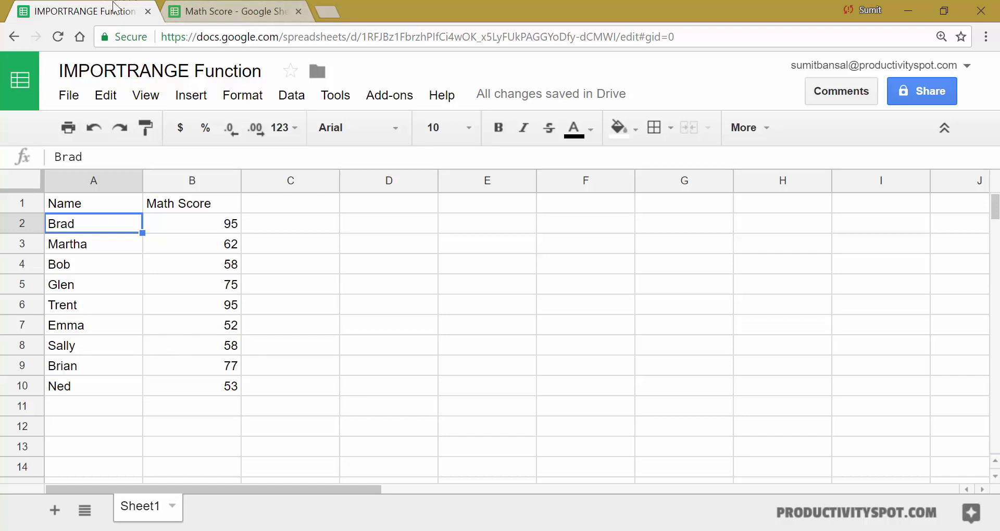
left_click(211, 4)
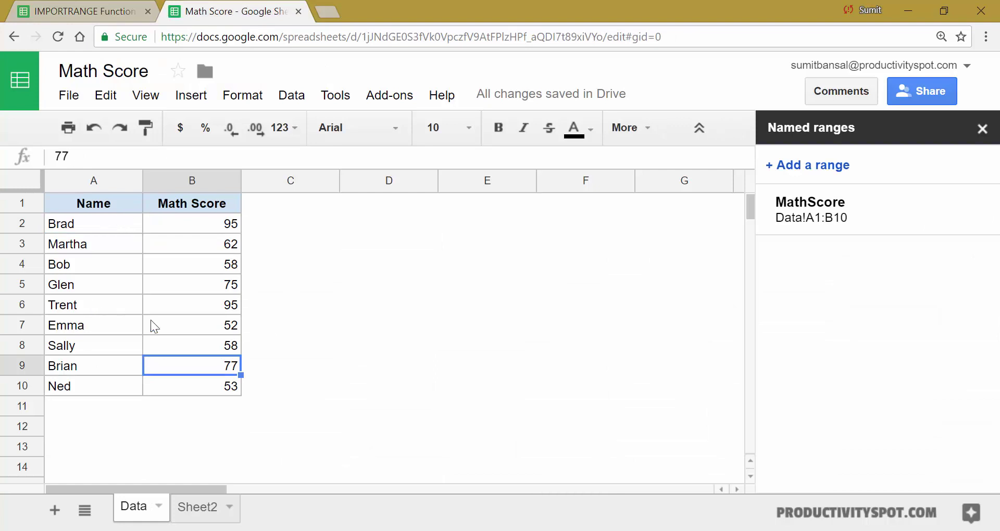
key("ctrl+shift+Tab")
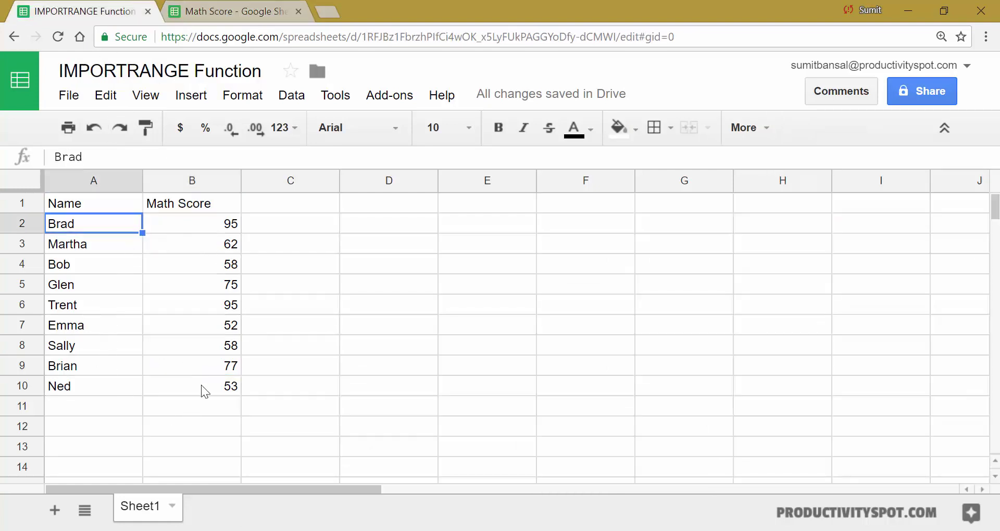